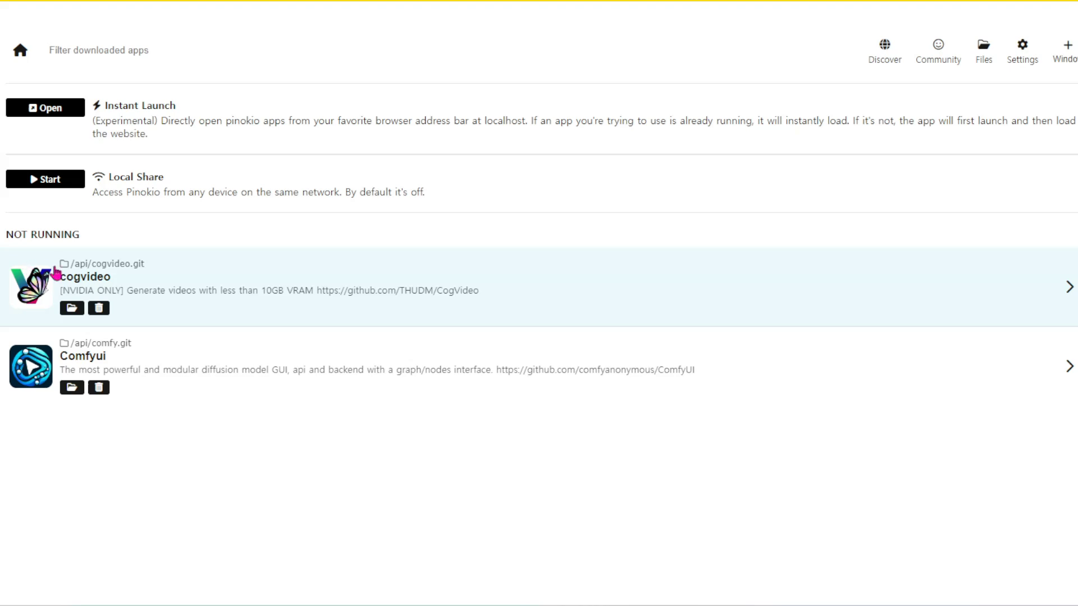
- Browse the verified community scripts on Pinokio's Discover page for cogvideo and Comfyui
click(885, 51)
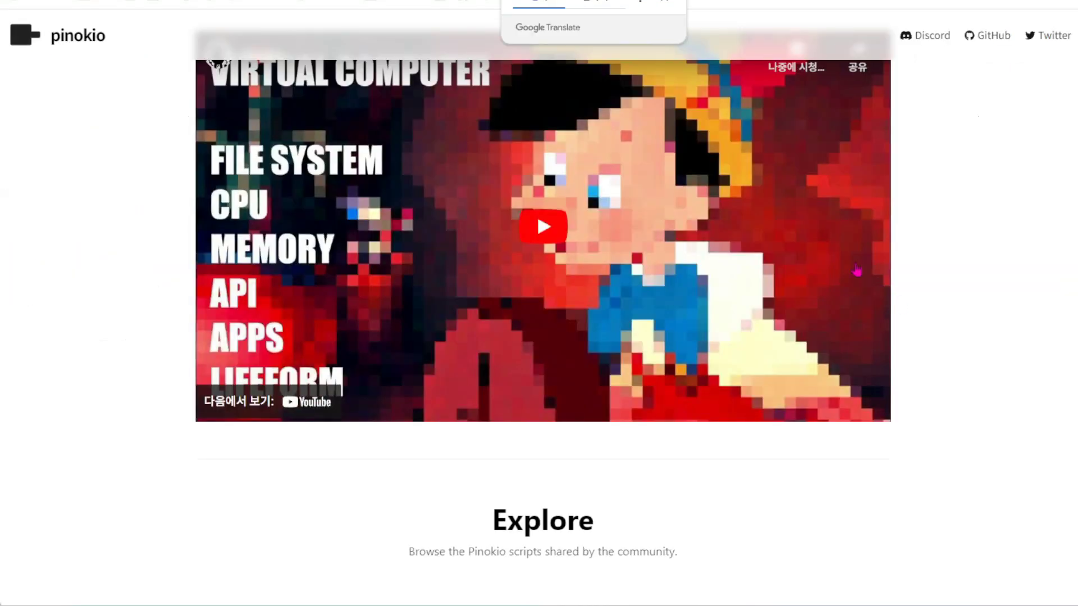
scroll(932, 308, down, 5)
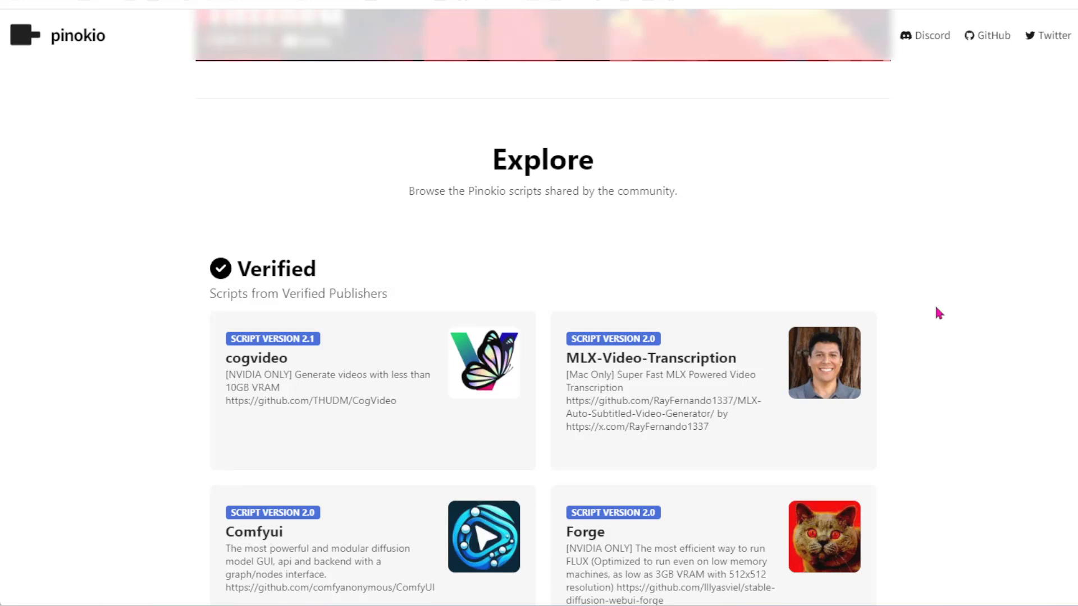
scroll(936, 308, down, 1)
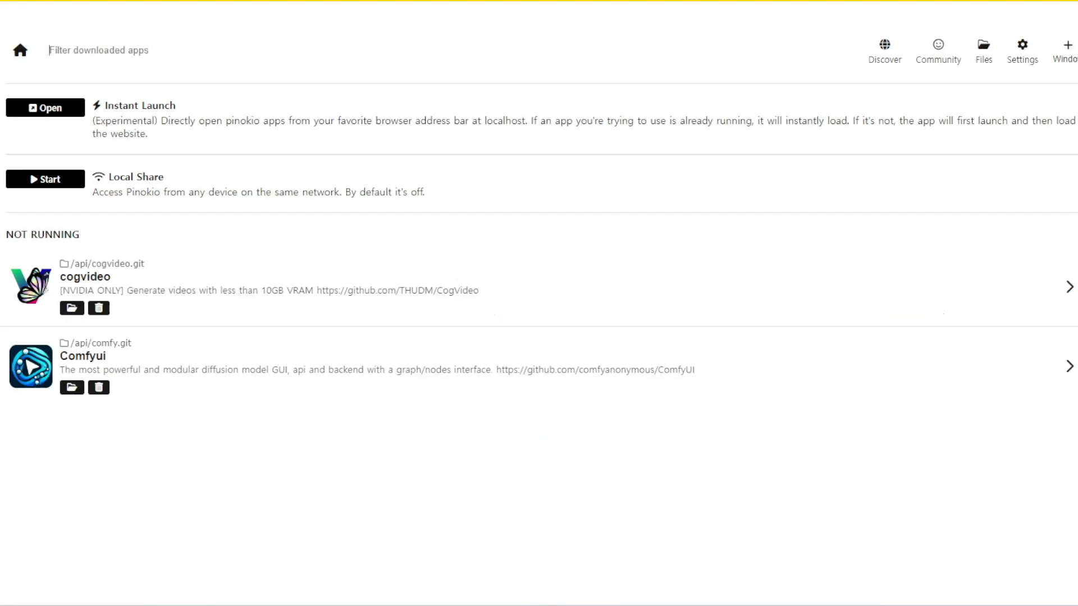
- Launch Comfyui from the downloaded apps and queue its loaded CogVideo workflow for generation
click(128, 360)
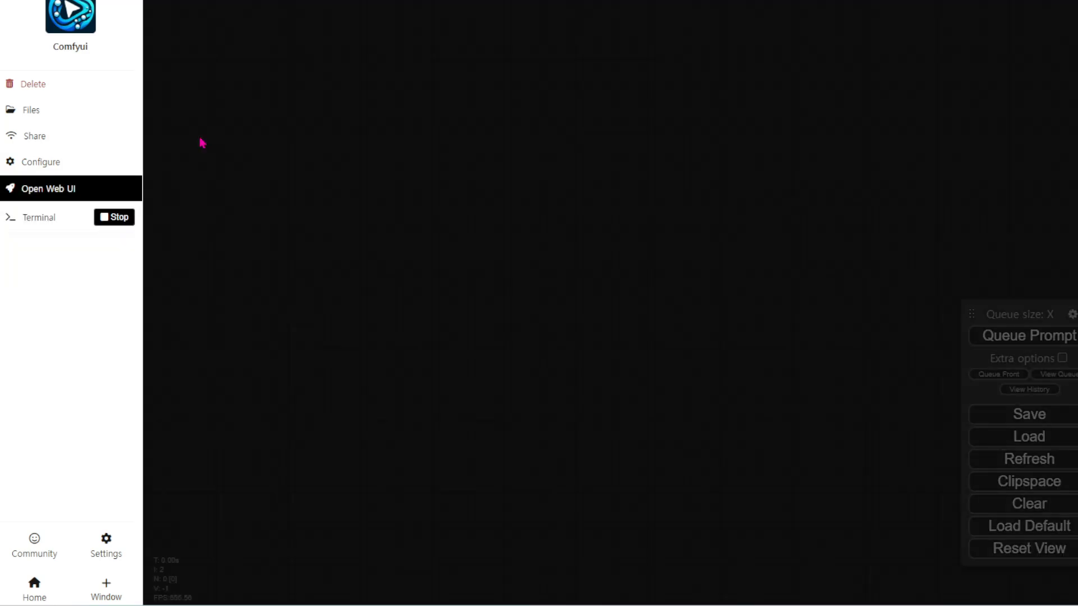
scroll(431, 237, up, 2)
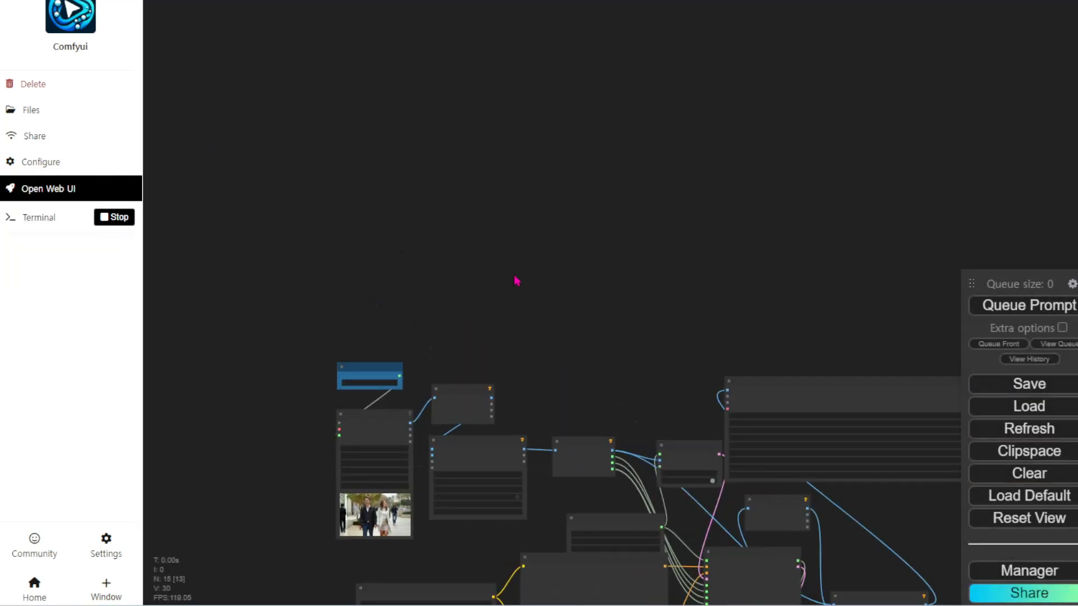
drag(515, 281, 558, 46)
scroll(561, 62, up, 5)
drag(643, 161, 792, 50)
scroll(498, 330, up, 1)
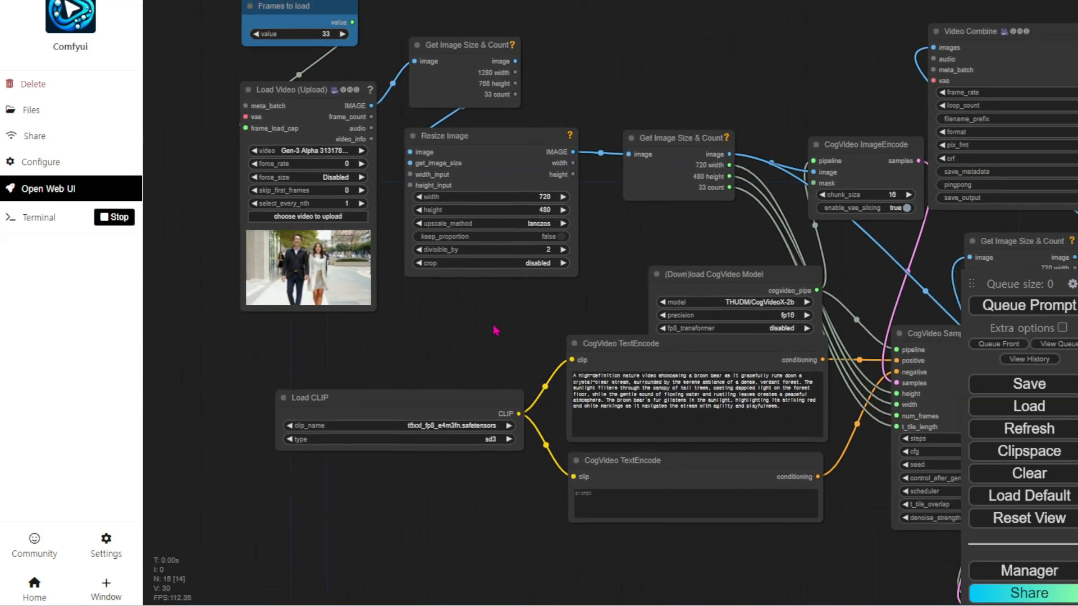
drag(498, 330, 457, 366)
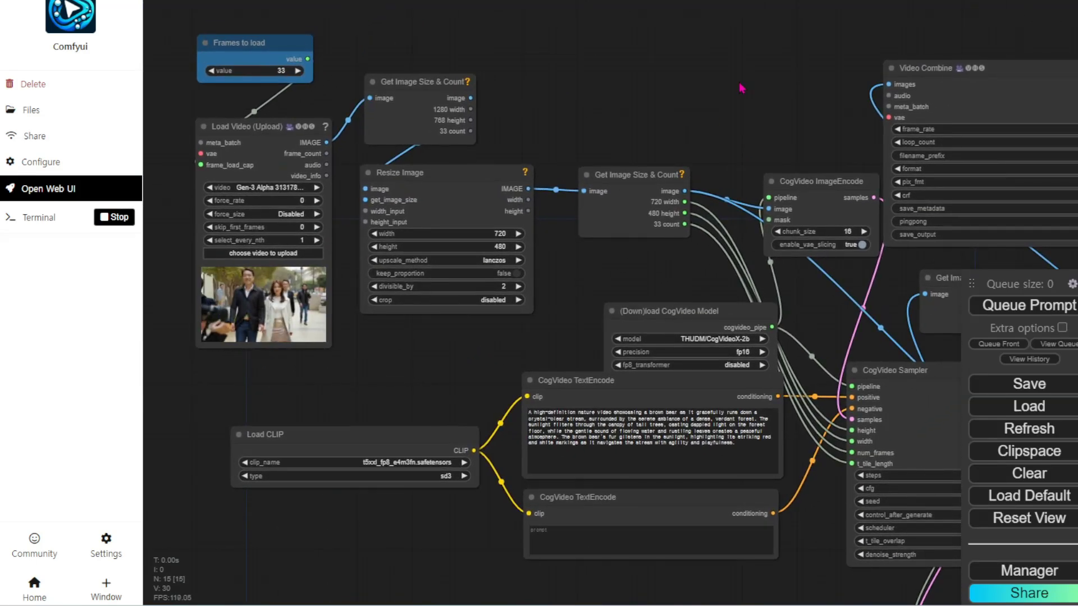
scroll(741, 88, up, 1)
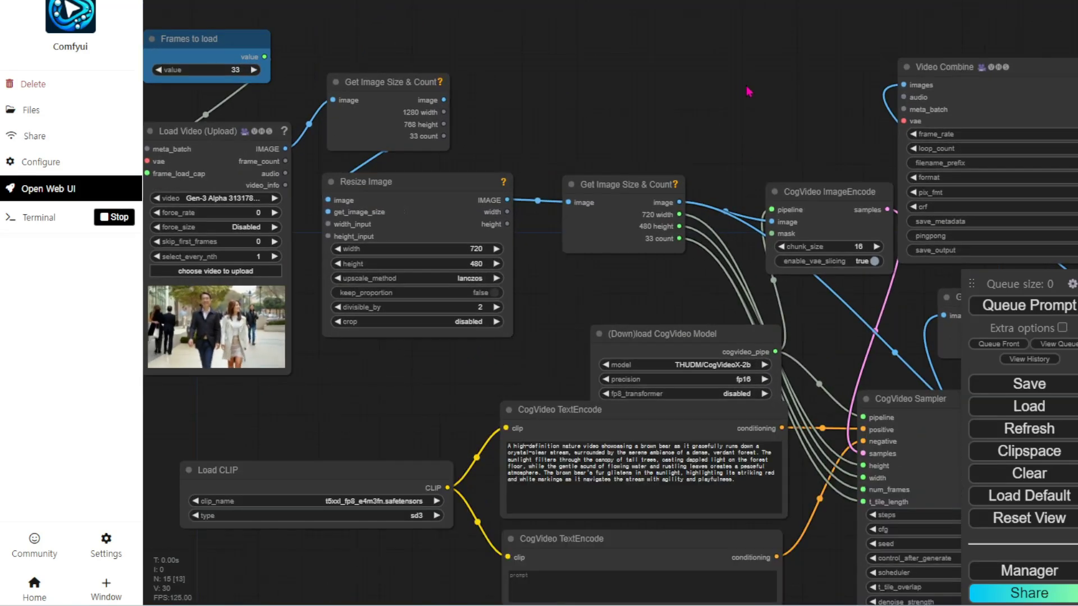
drag(741, 88, 603, 72)
scroll(690, 126, down, 1)
key(ctrl+Return)
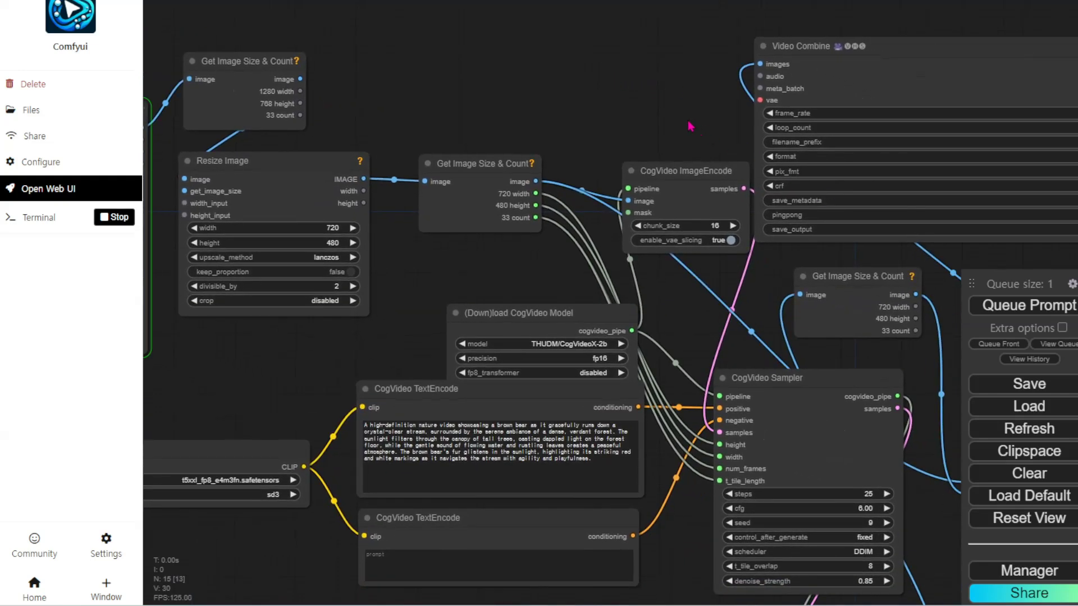
scroll(685, 101, down, 2)
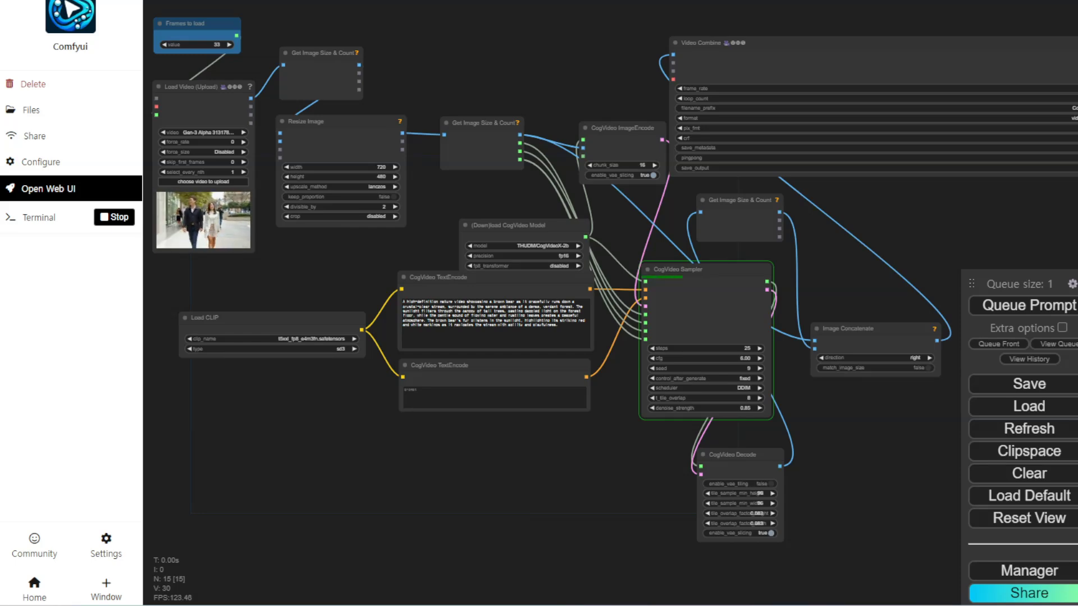
- Switch to File Explorer and open the examples folder inside custom_nodes, ComfyUI-CogVideoXWrapper-main
key(alt+Tab)
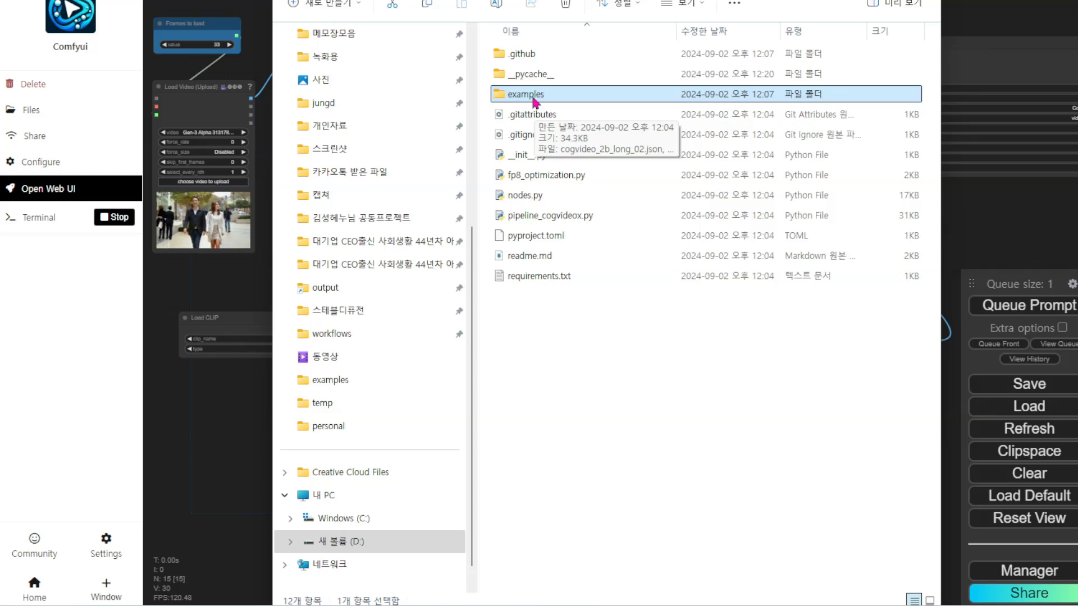
key(alt+Left)
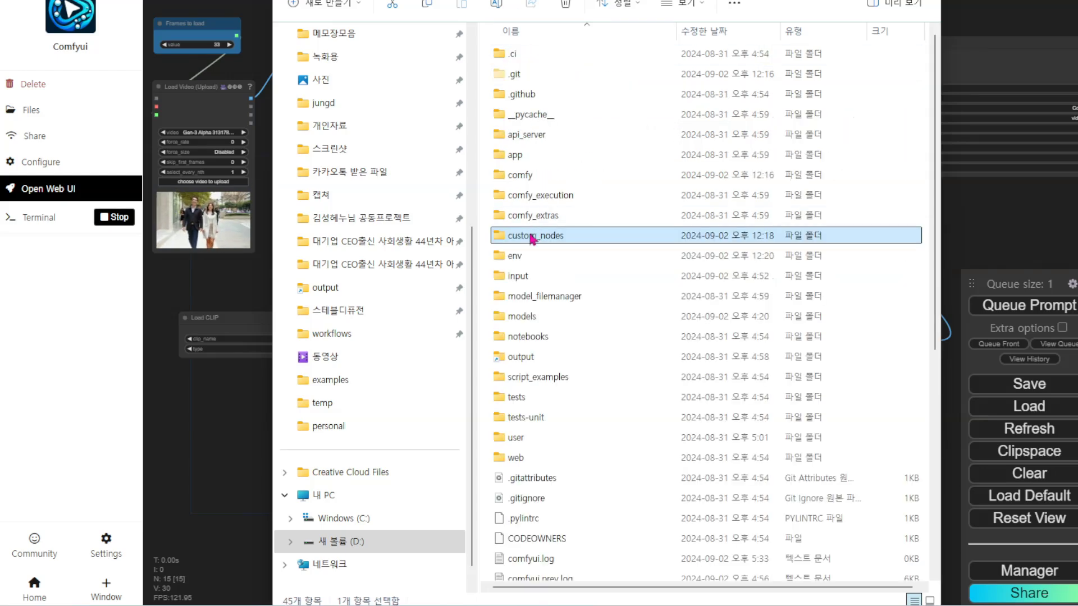
double_click(531, 236)
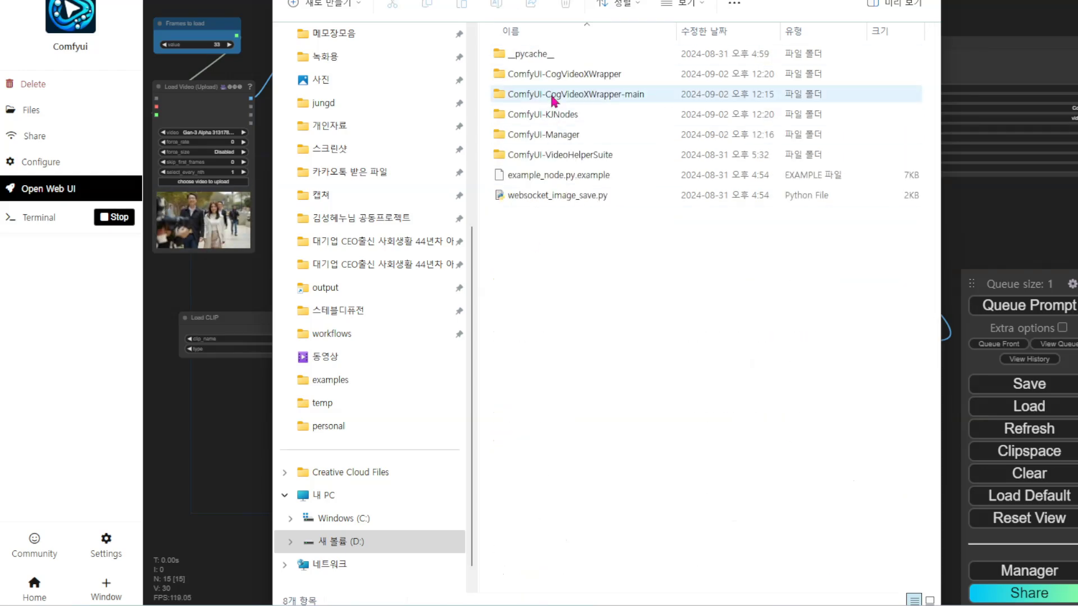
double_click(577, 100)
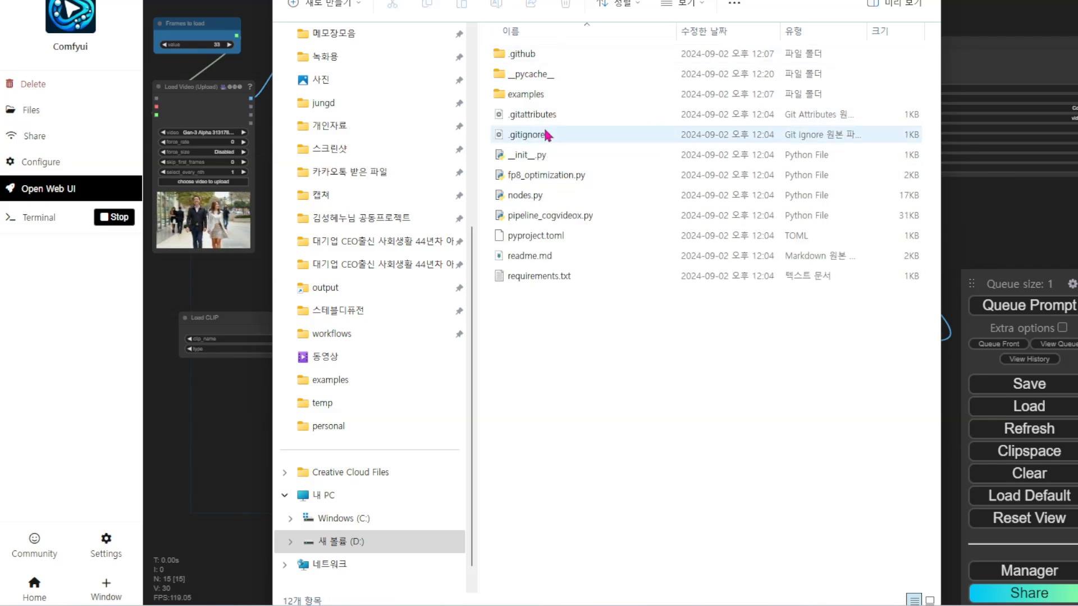
double_click(529, 96)
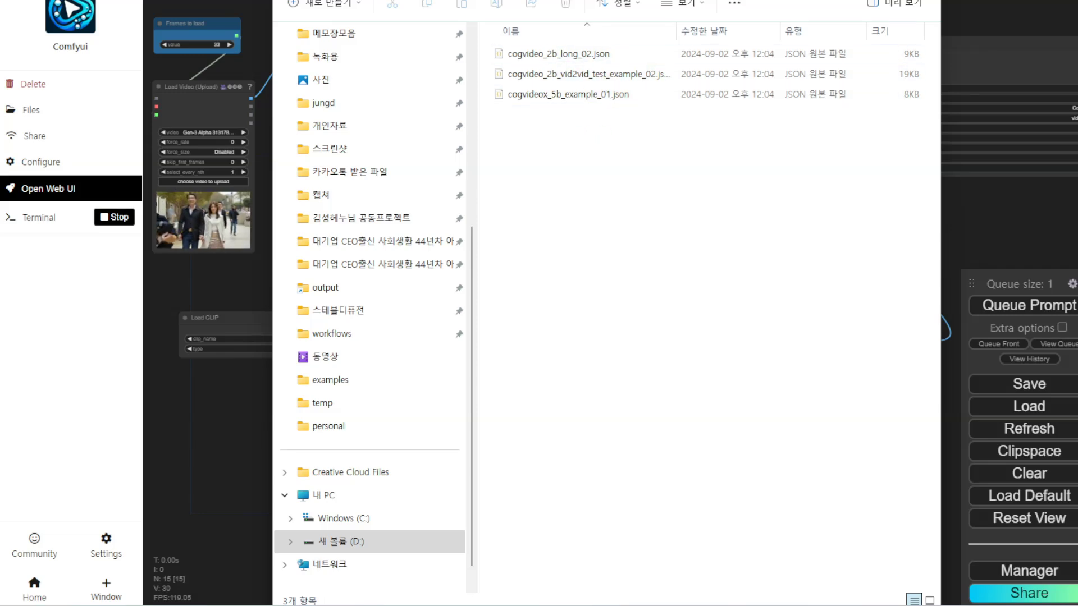
- Return to Pinokio's home page and launch the downloaded cogvideo app
drag(578, 0, 631, 0)
click(307, 23)
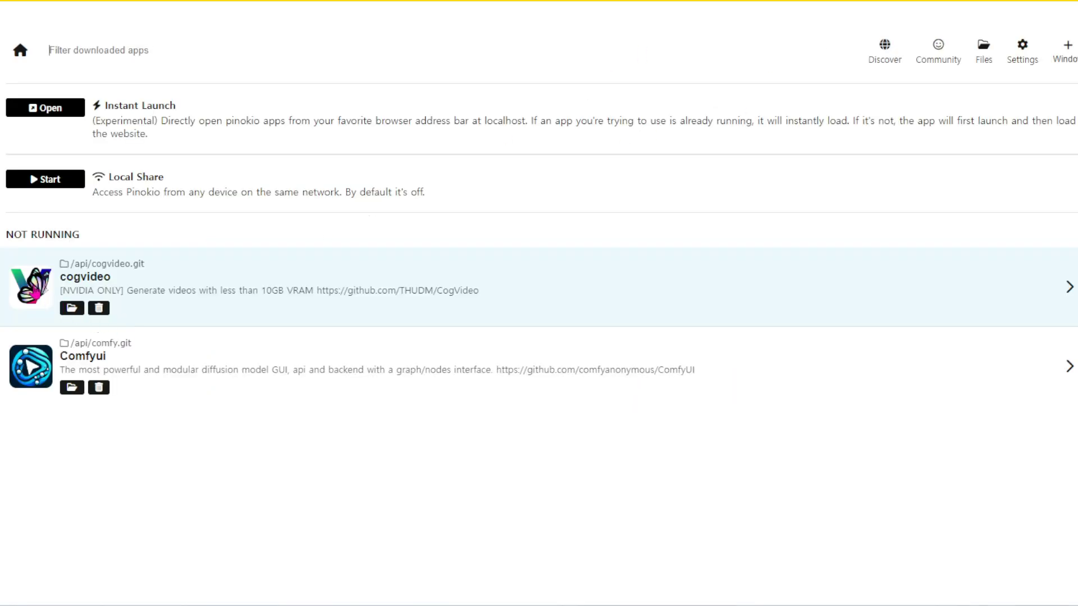
click(281, 298)
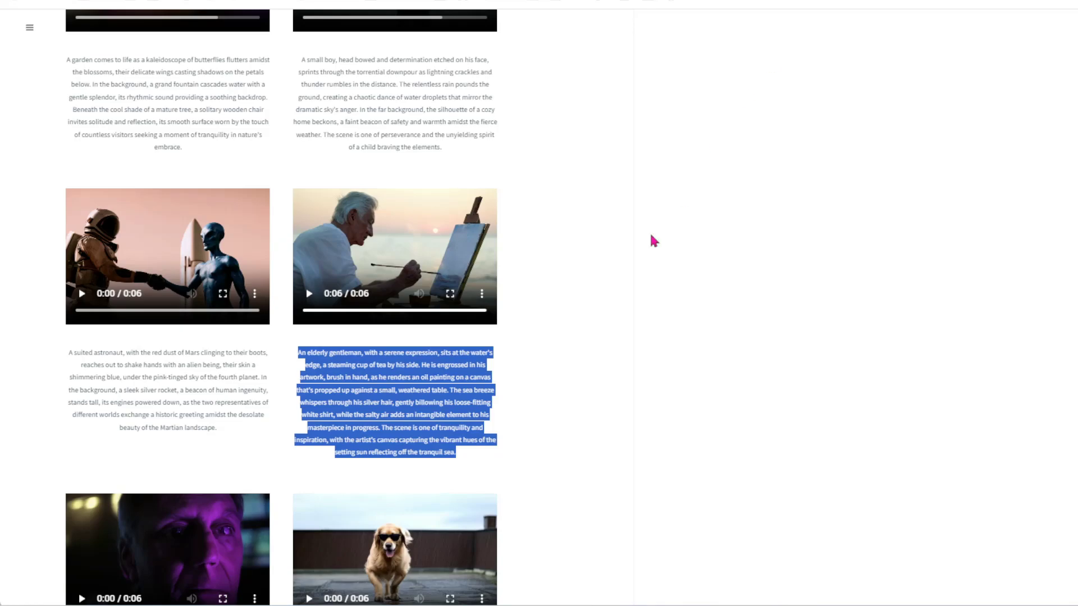
- Copy the demo prompt about the small boy sprinting through the downpour from the CogVideoX-5B model page
scroll(650, 241, up, 15)
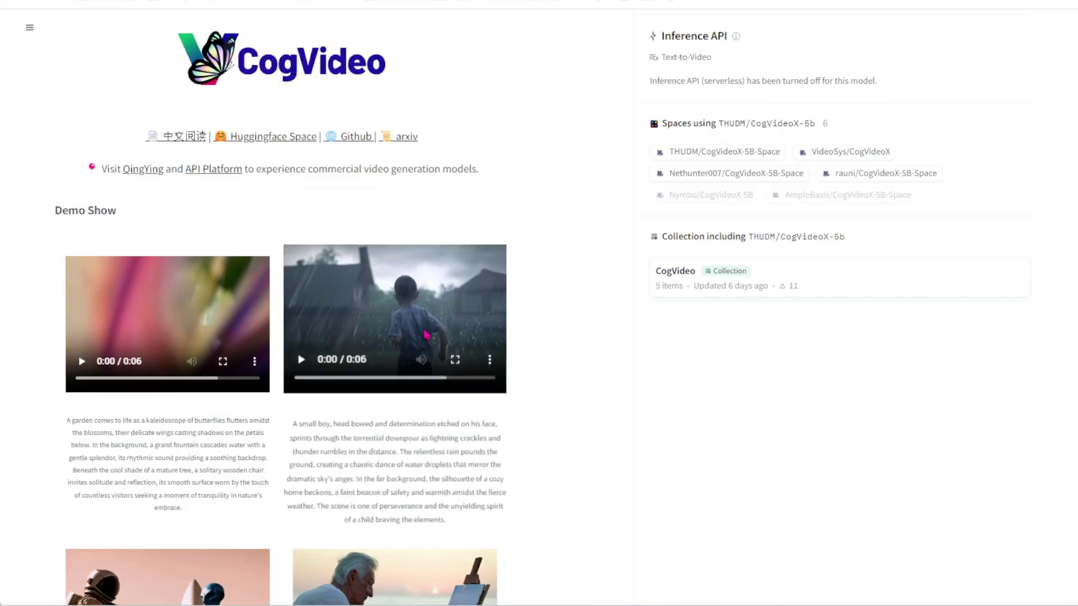
scroll(426, 334, down, 4)
drag(296, 209, 448, 306)
key(ctrl+c)
scroll(480, 263, down, 10)
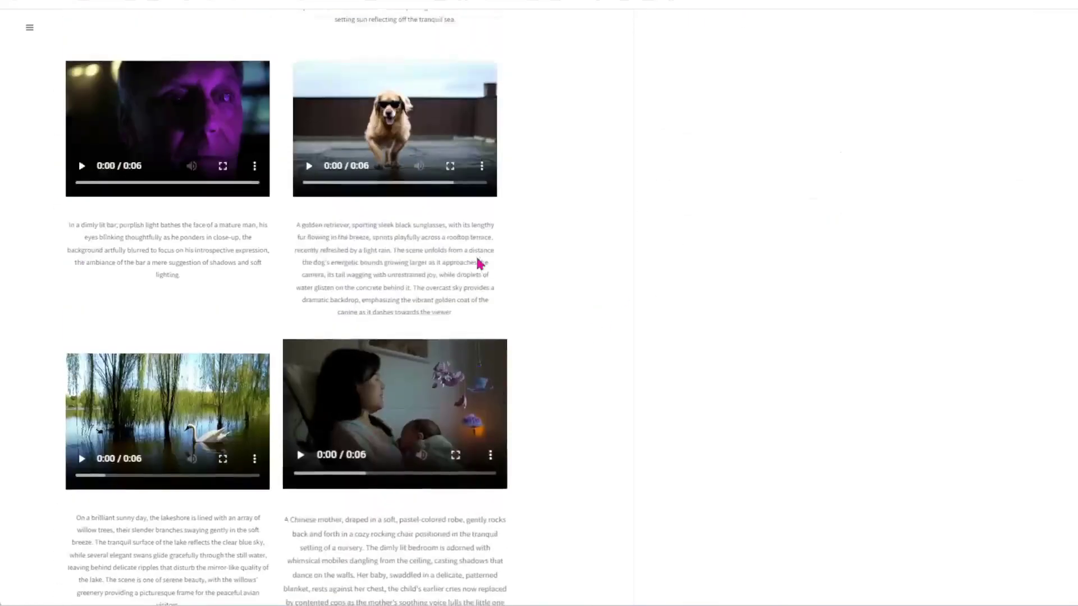
scroll(449, 275, up, 15)
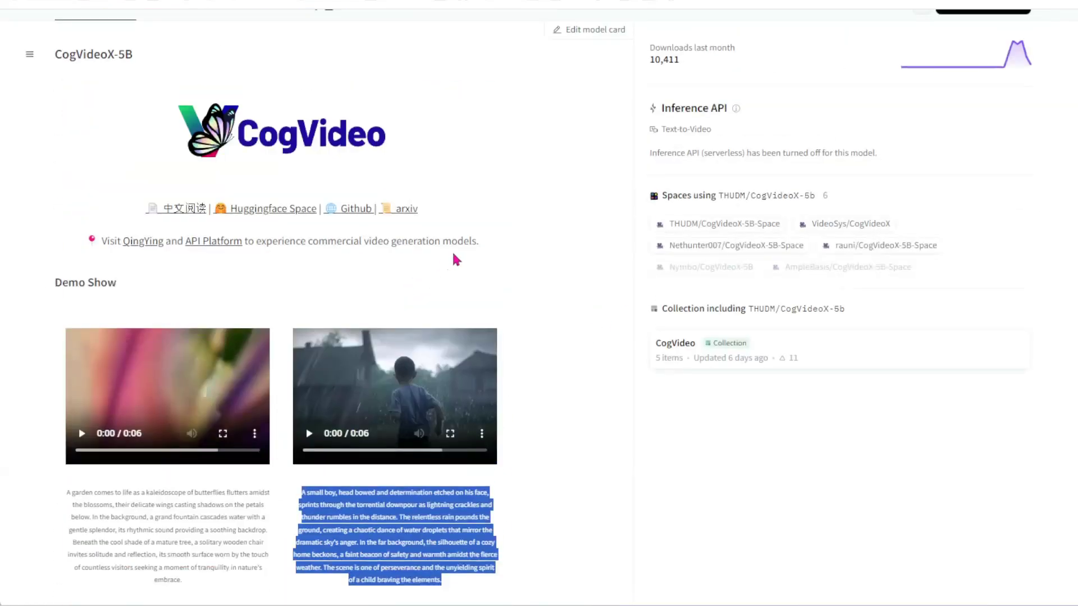
- Switch back to the cogvideo app and paste the copied small-boy text as the generation prompt
key(alt+Tab)
click(240, 65)
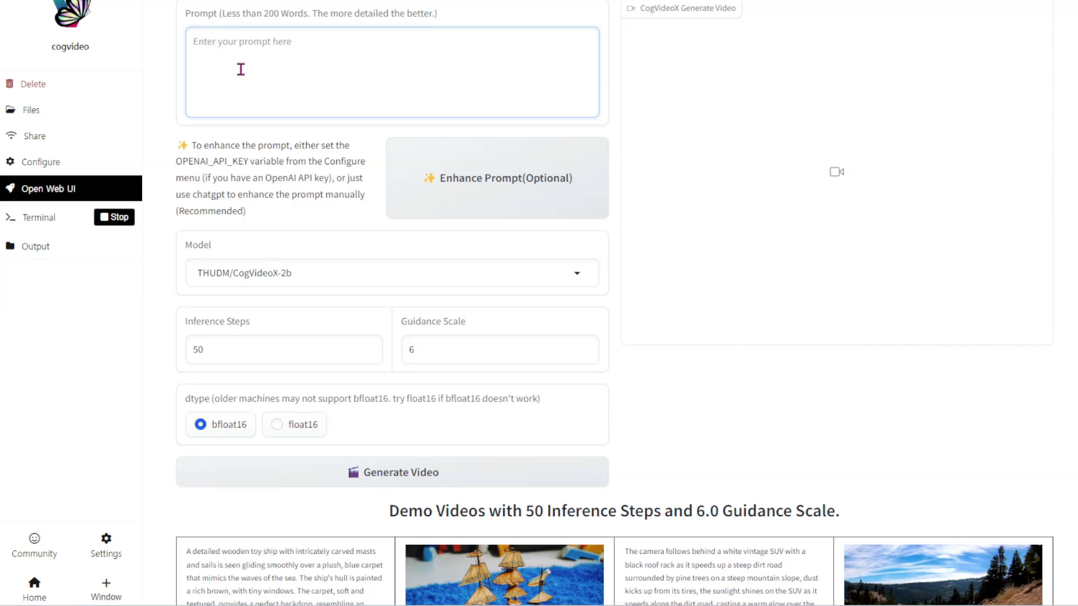
key(ctrl+v)
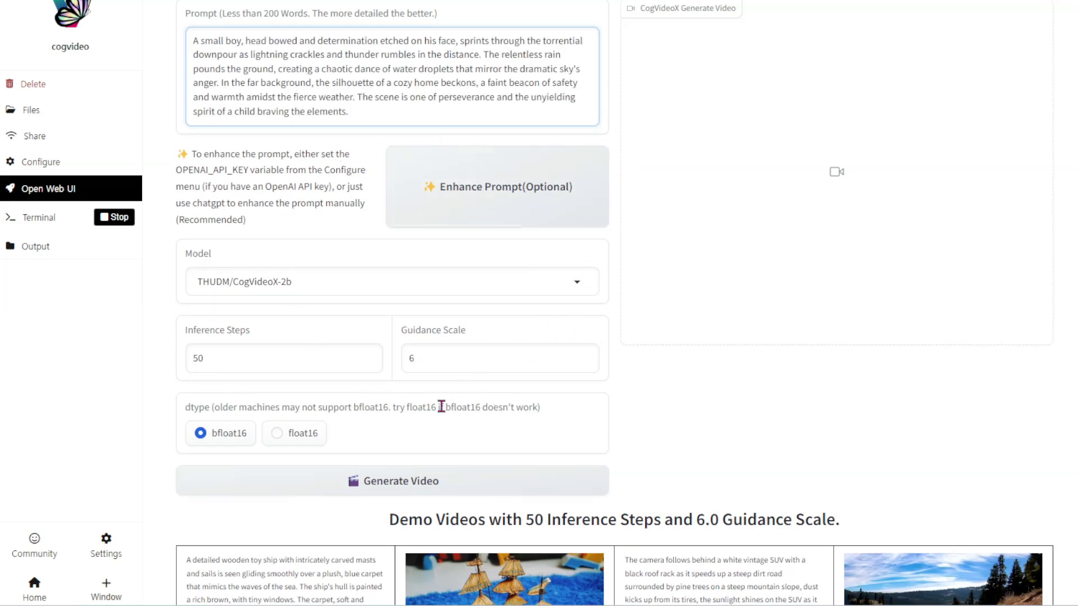
- Start generating the video from the small-boy prompt
scroll(498, 358, down, 1)
scroll(498, 358, down, 4)
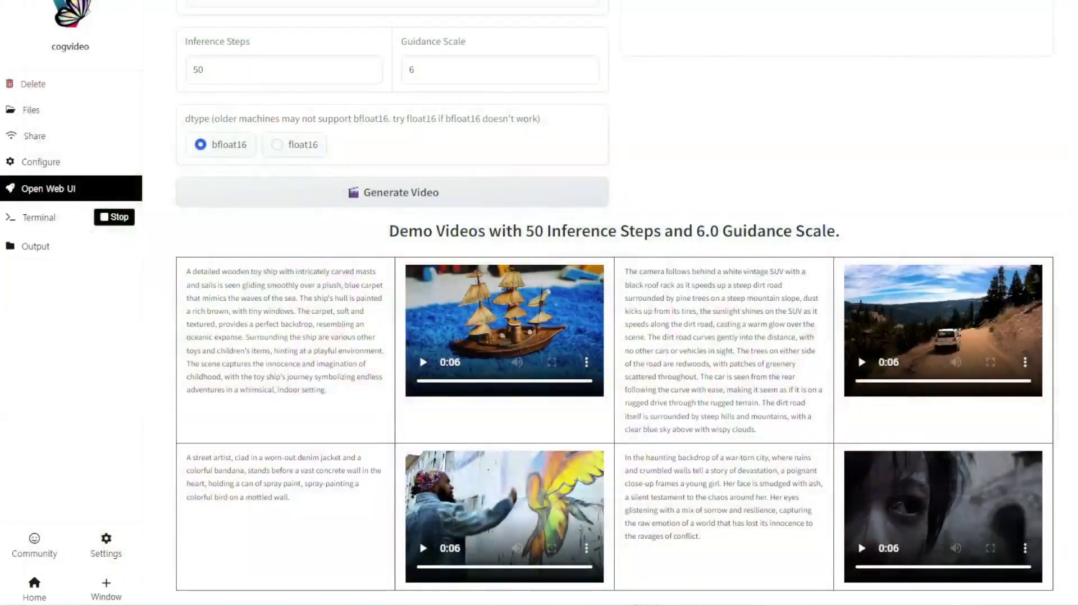
scroll(878, 110, up, 5)
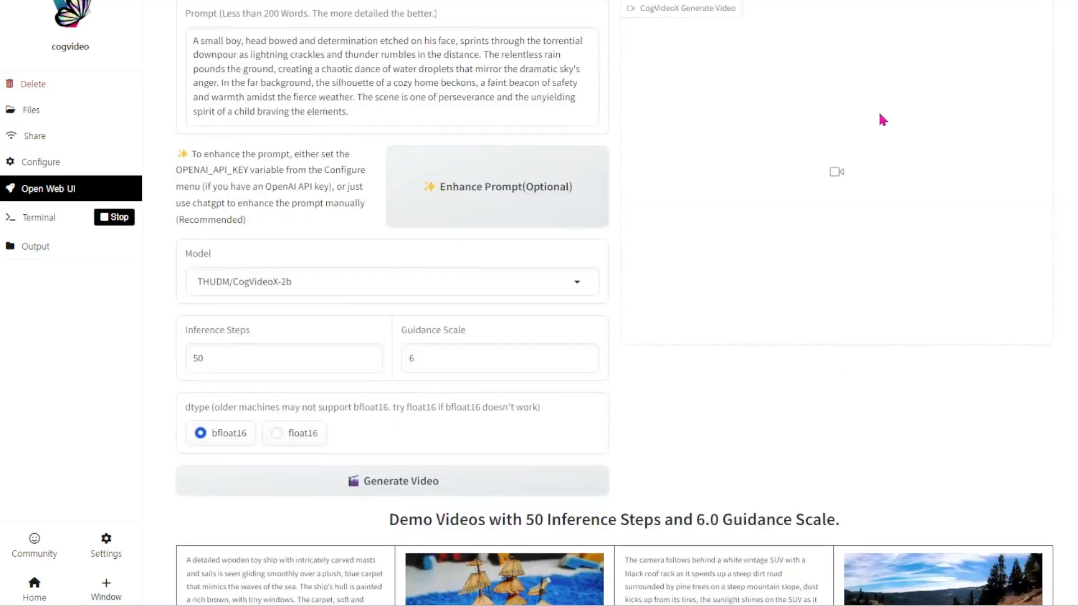
click(480, 206)
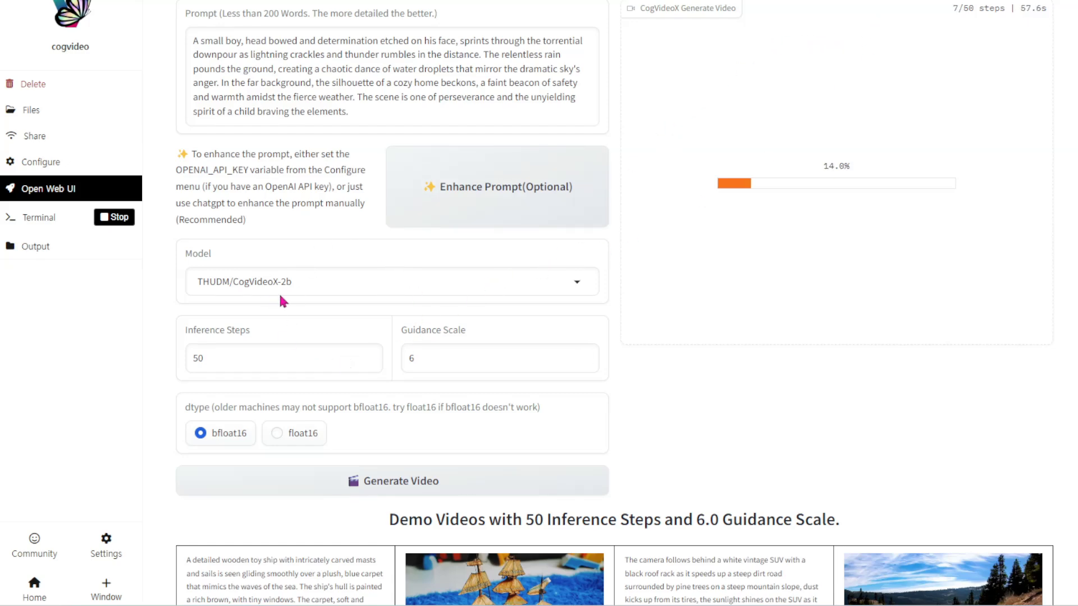
- Examine the available CogVideoX model choices and the demo videos with their prompts while the generation runs
click(500, 286)
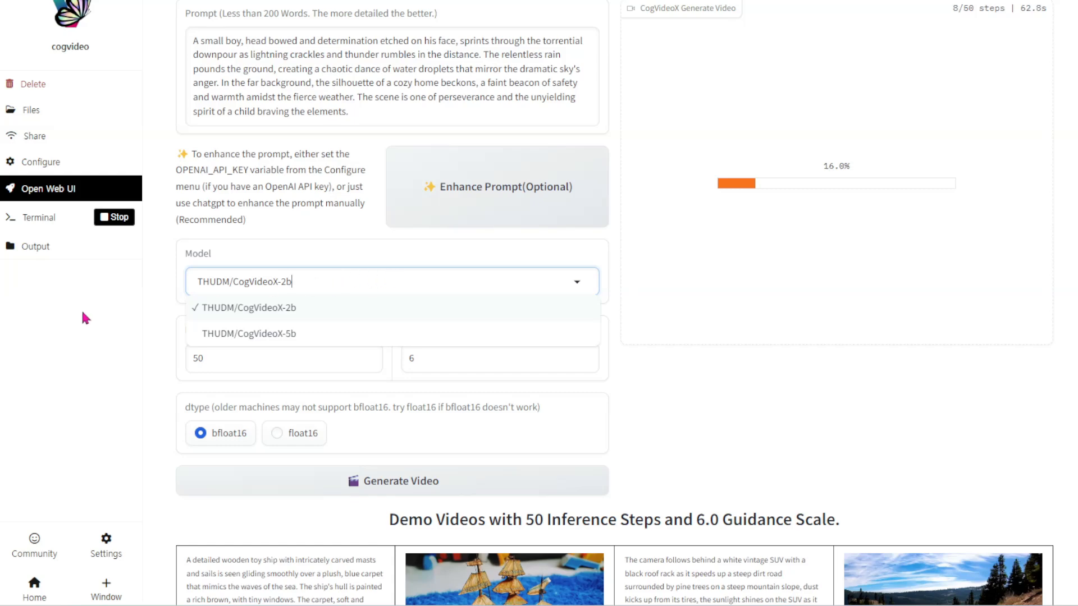
click(340, 235)
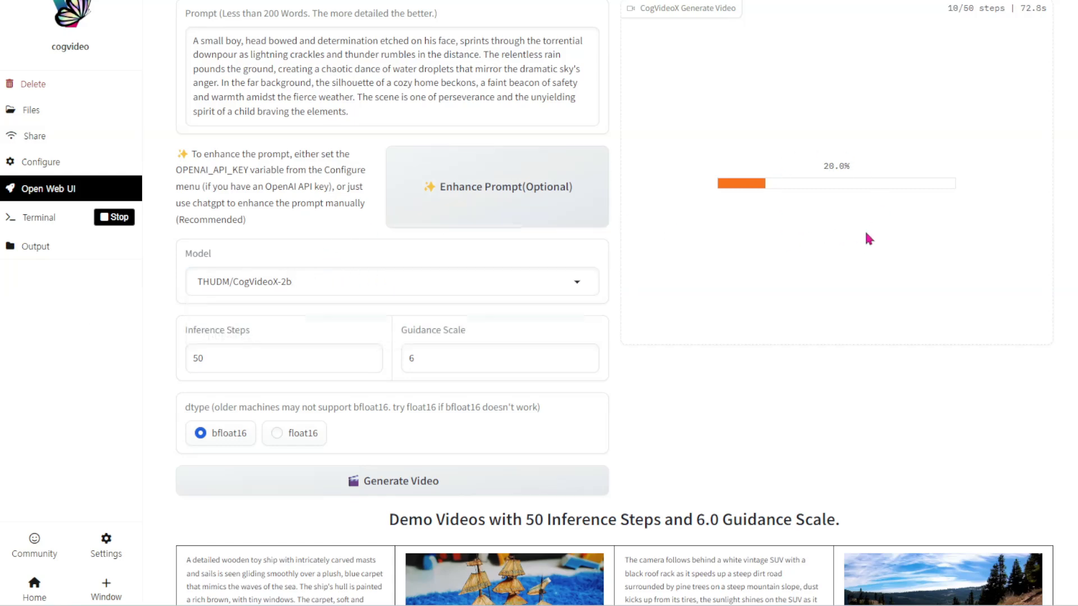
click(392, 286)
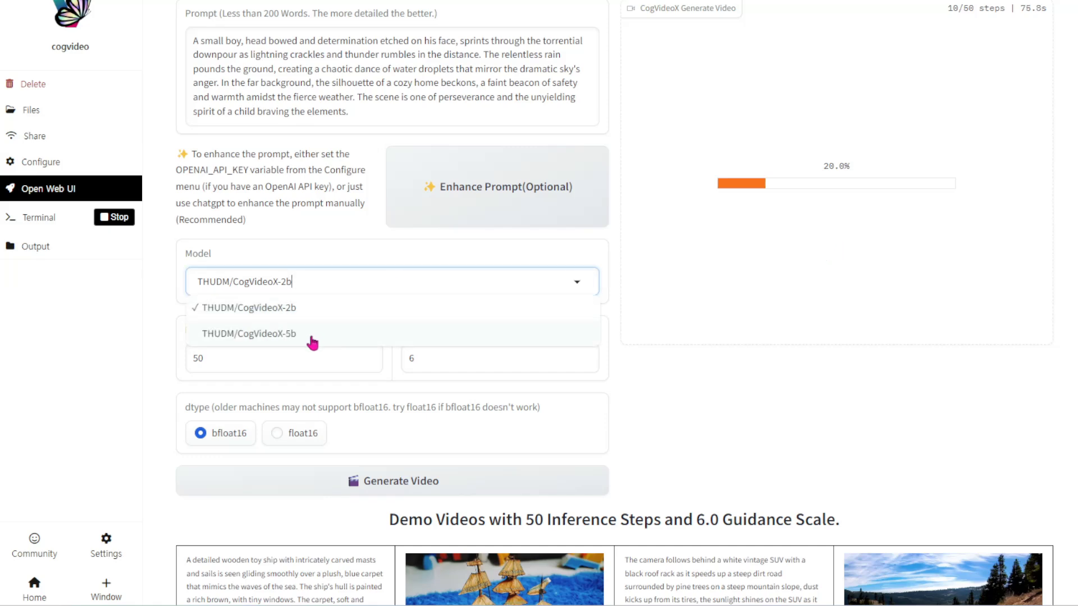
click(342, 250)
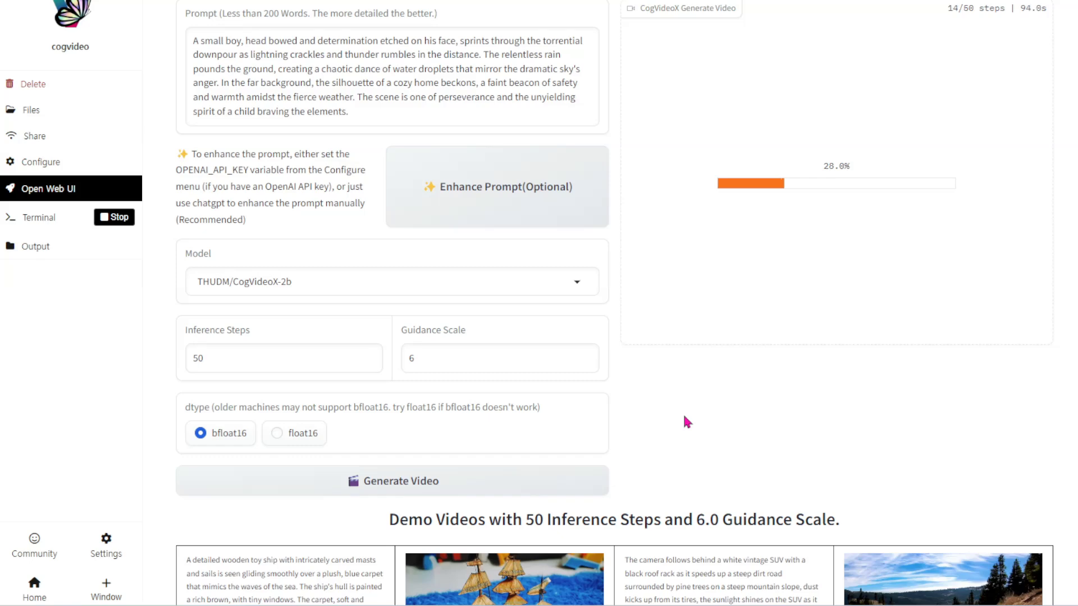
click(357, 281)
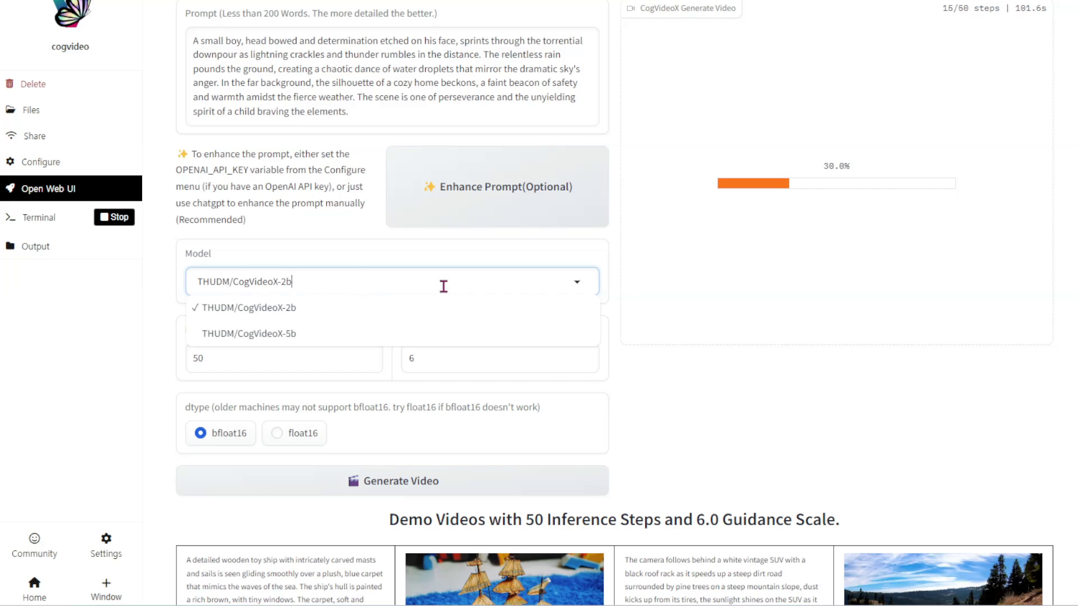
click(450, 252)
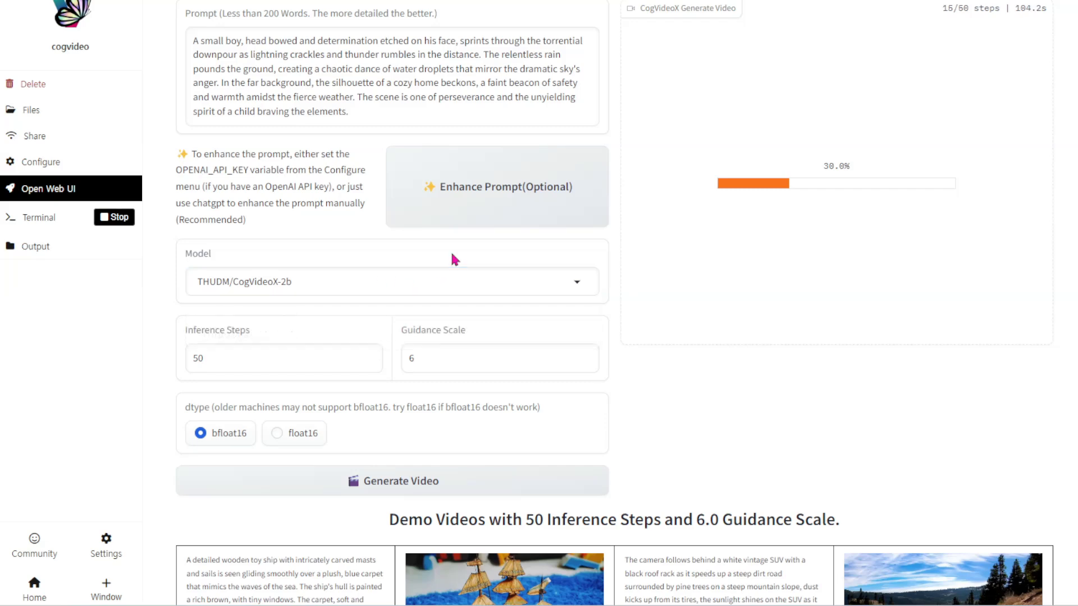
click(363, 287)
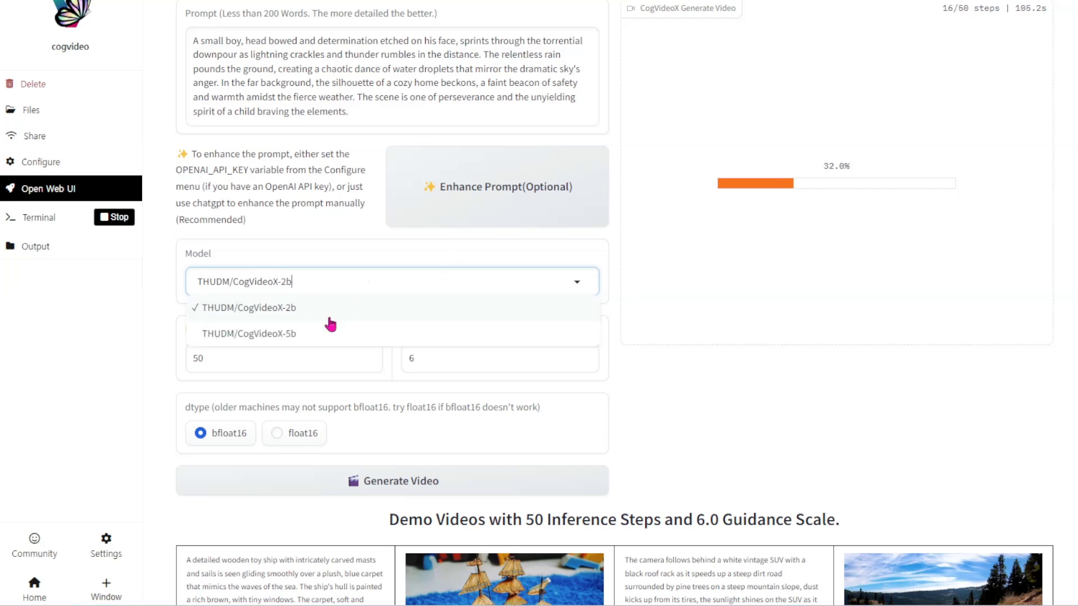
click(335, 248)
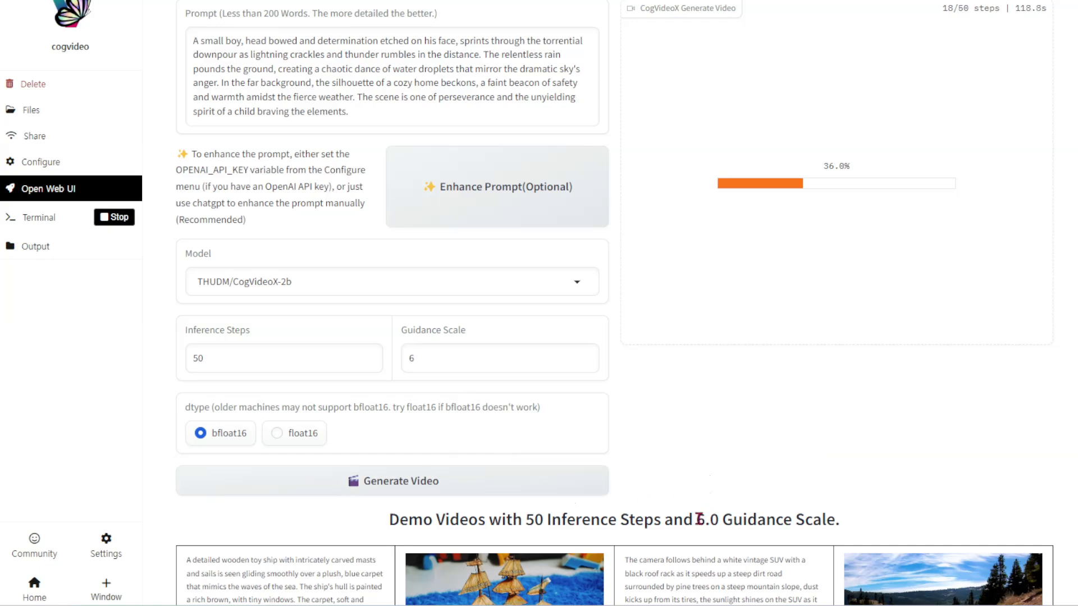
scroll(700, 573, down, 5)
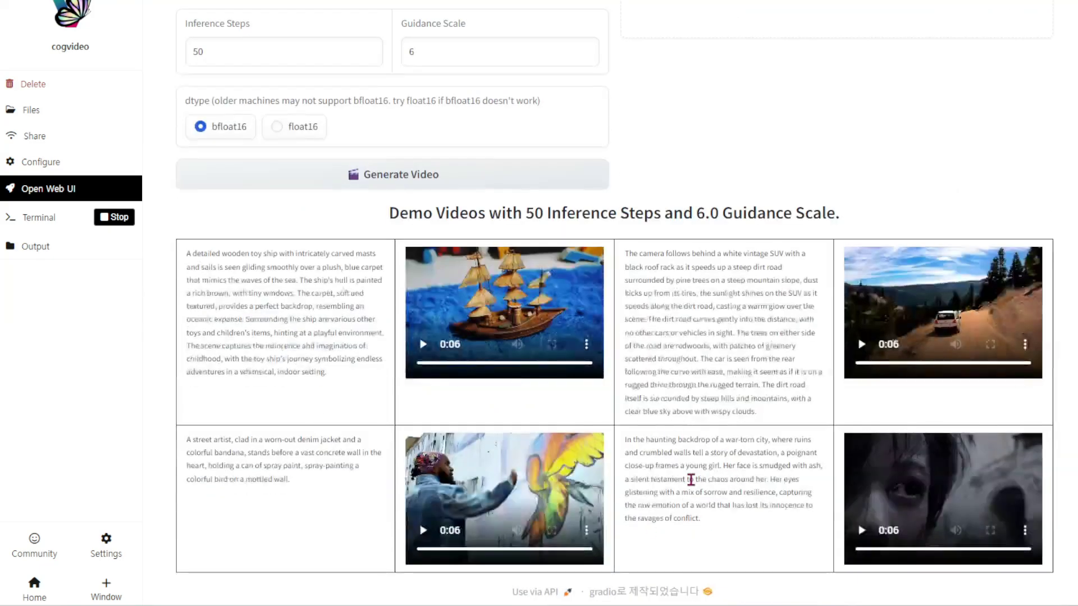
scroll(696, 449, up, 5)
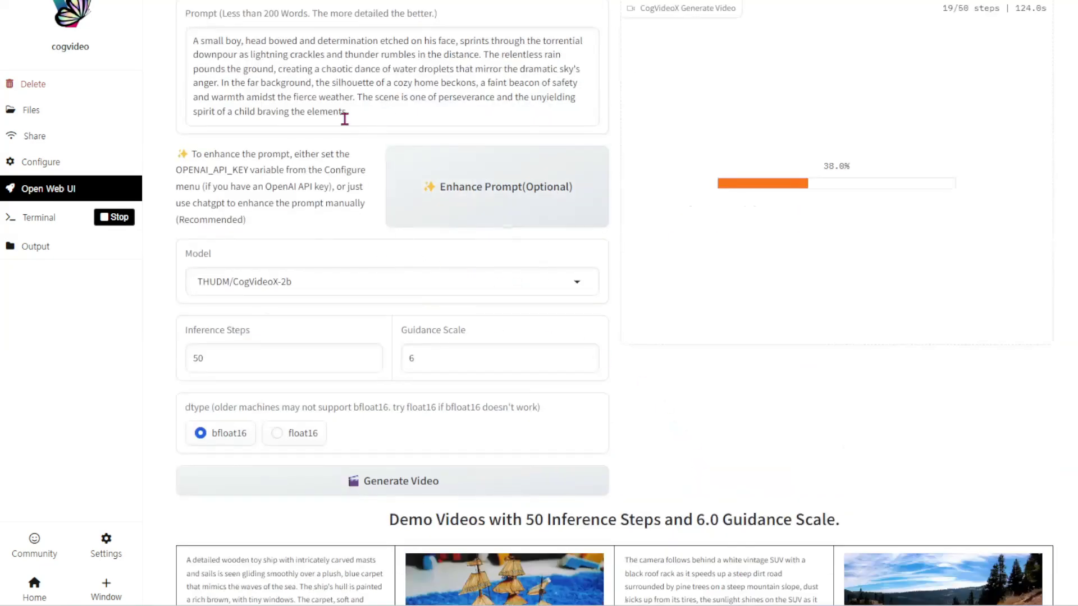
- Review the selectable CogVideoX models in the cogvideo app without changing the selection
click(337, 284)
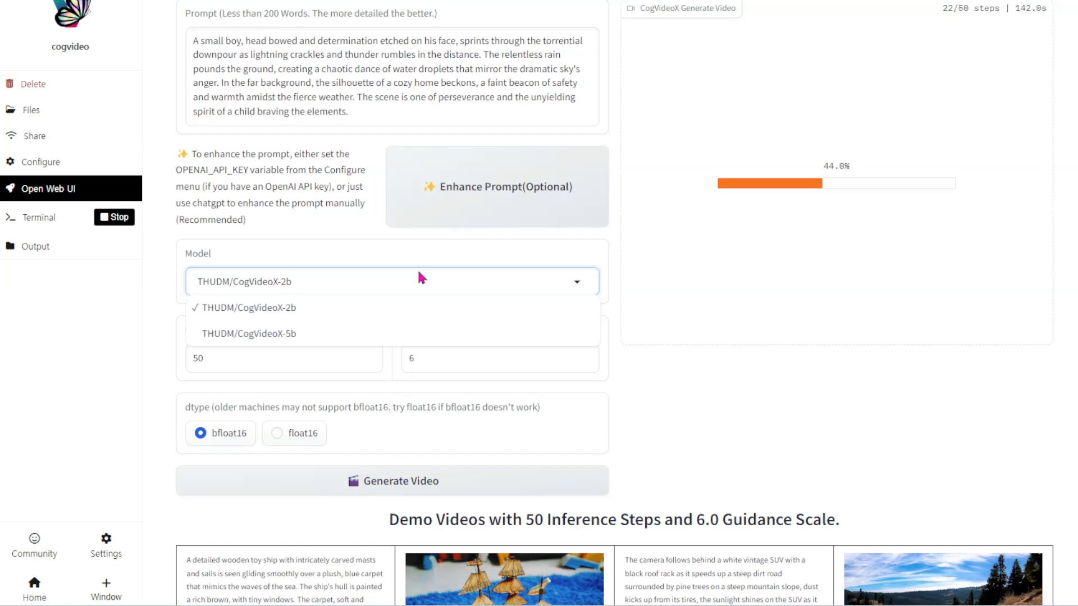
click(150, 270)
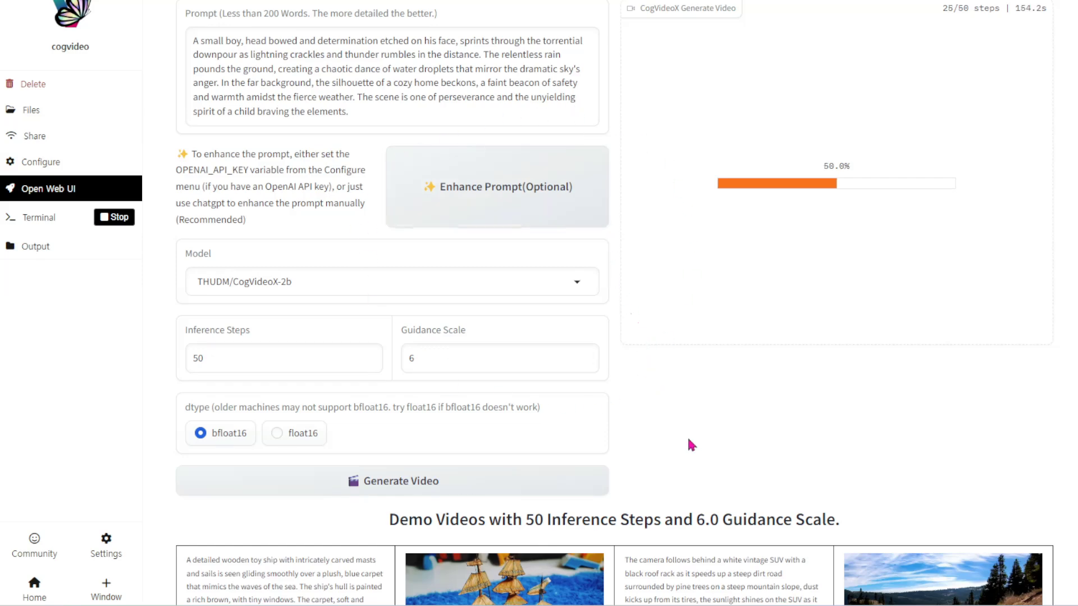
- Open Task Manager, widen its window to examine the GPU performance during the video generation, and return to the cogvideo app
key(ctrl+shift+Escape)
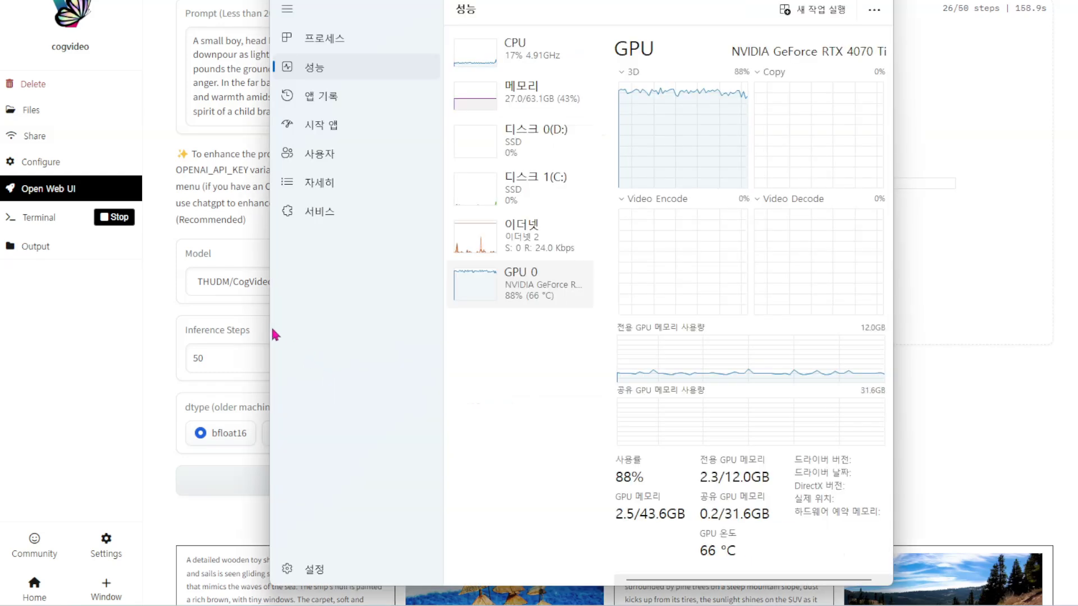
drag(264, 330, 147, 324)
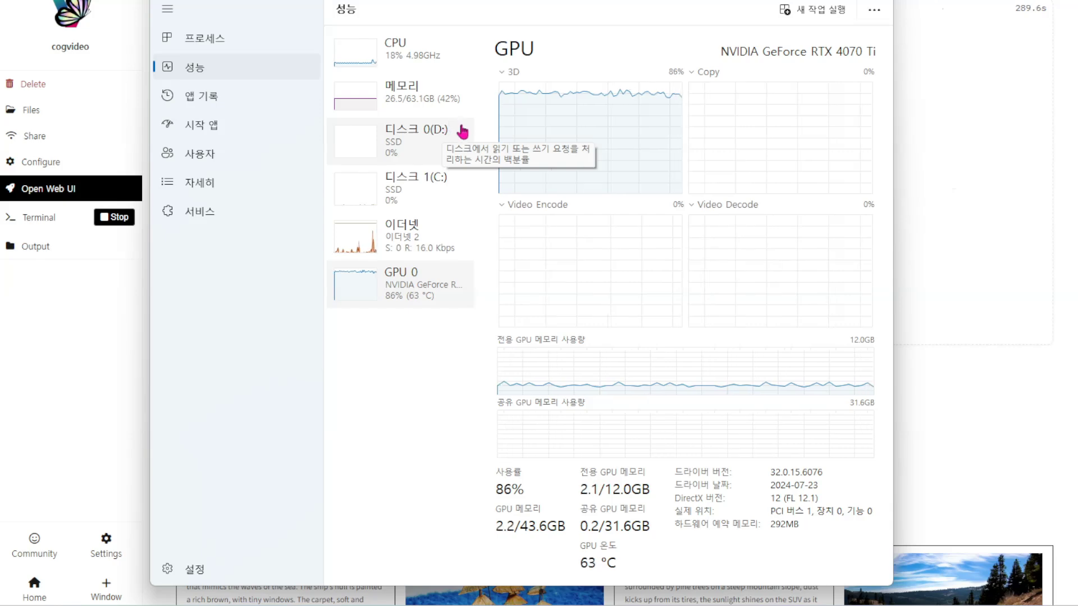
click(951, 432)
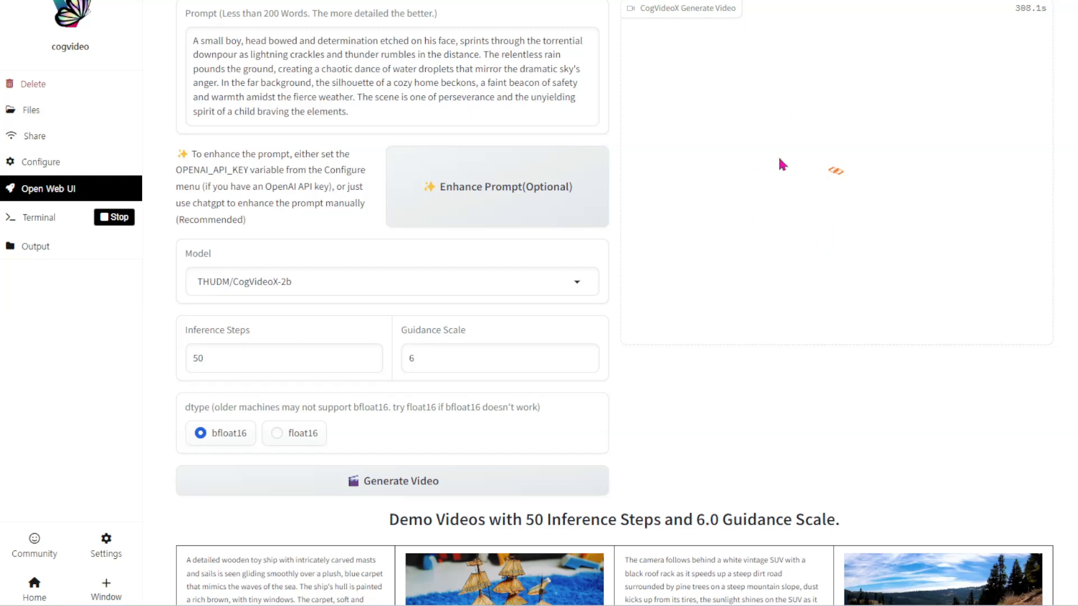
- Review the model choices and switch the video generation model to THUDM/CogVideoX-5b
click(464, 278)
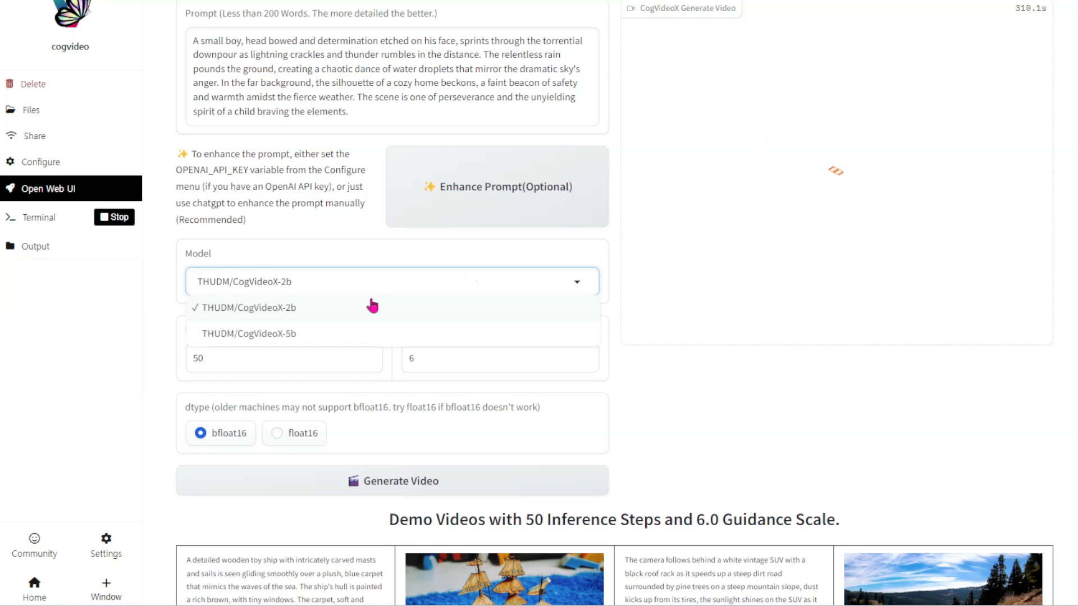
click(438, 250)
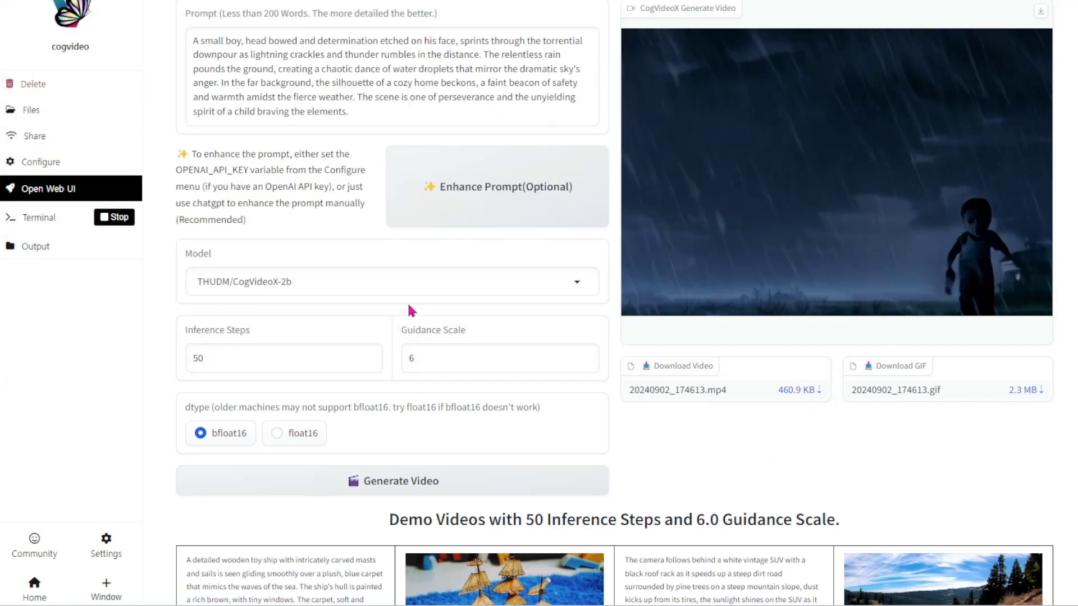
click(403, 286)
click(323, 333)
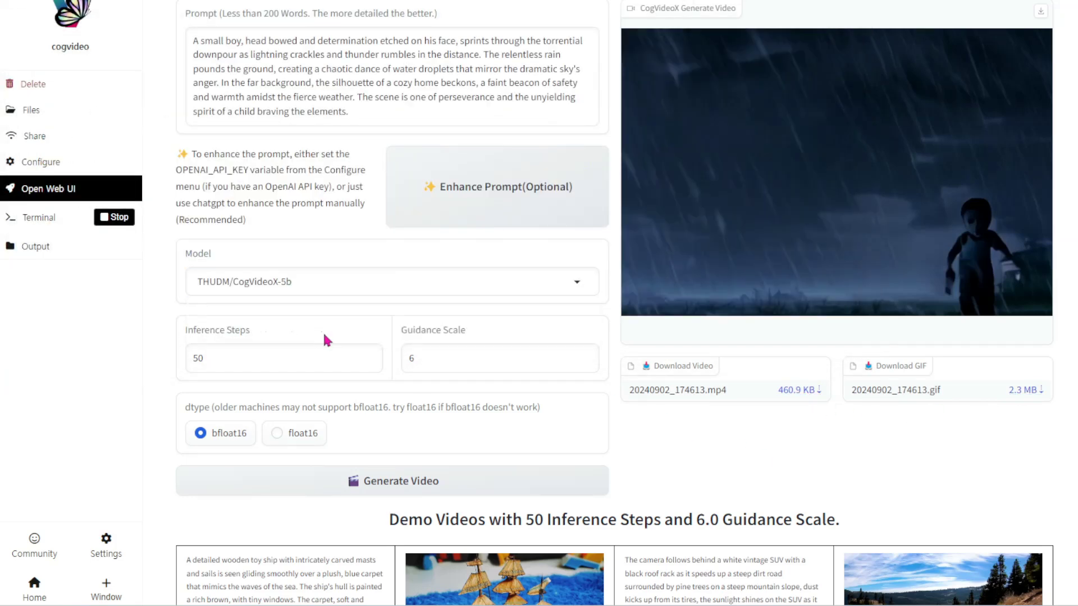